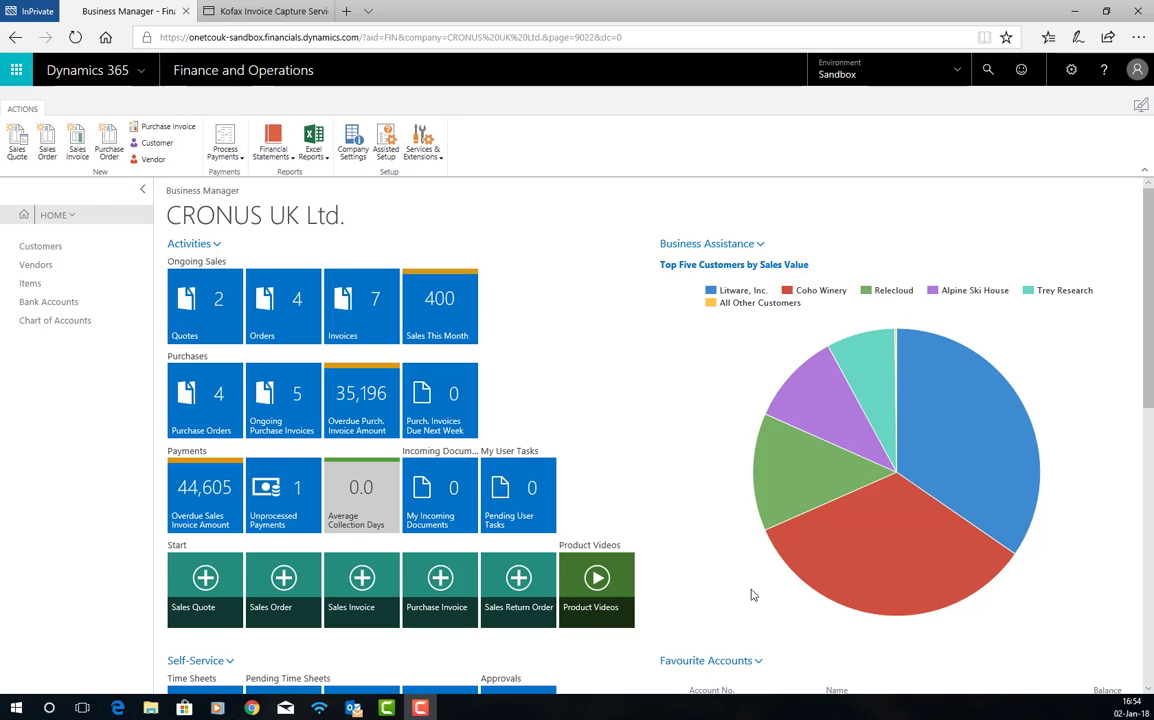
pyautogui.click(428, 150)
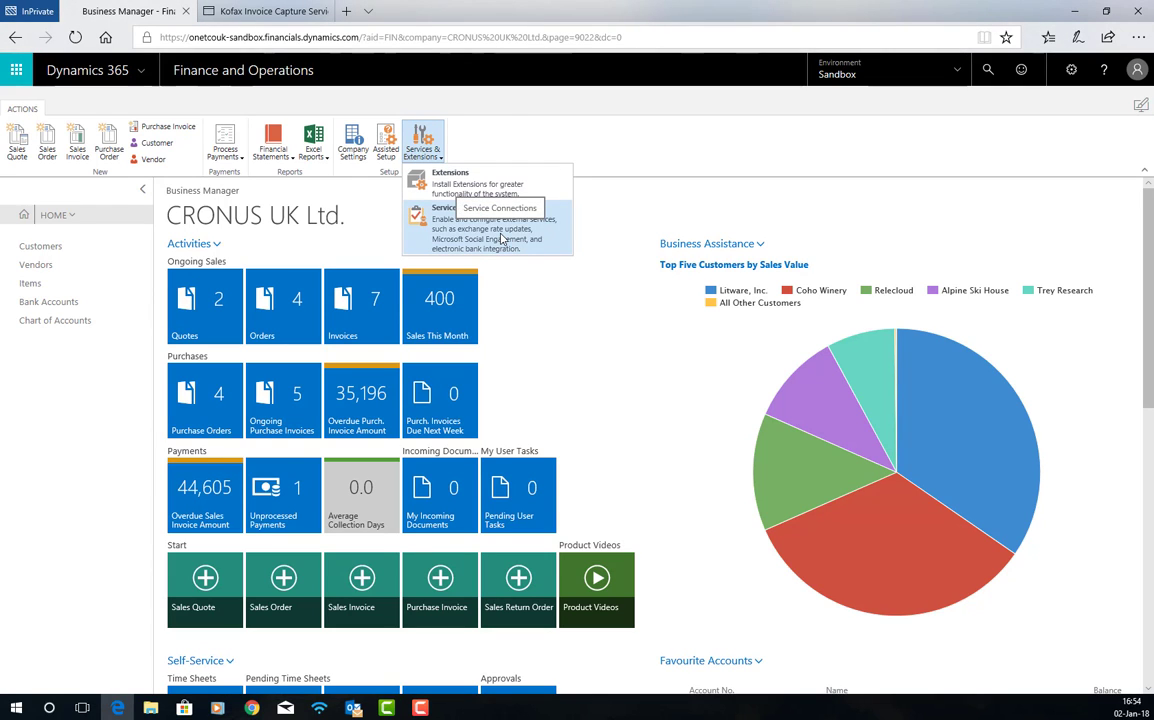
pyautogui.click(75, 218)
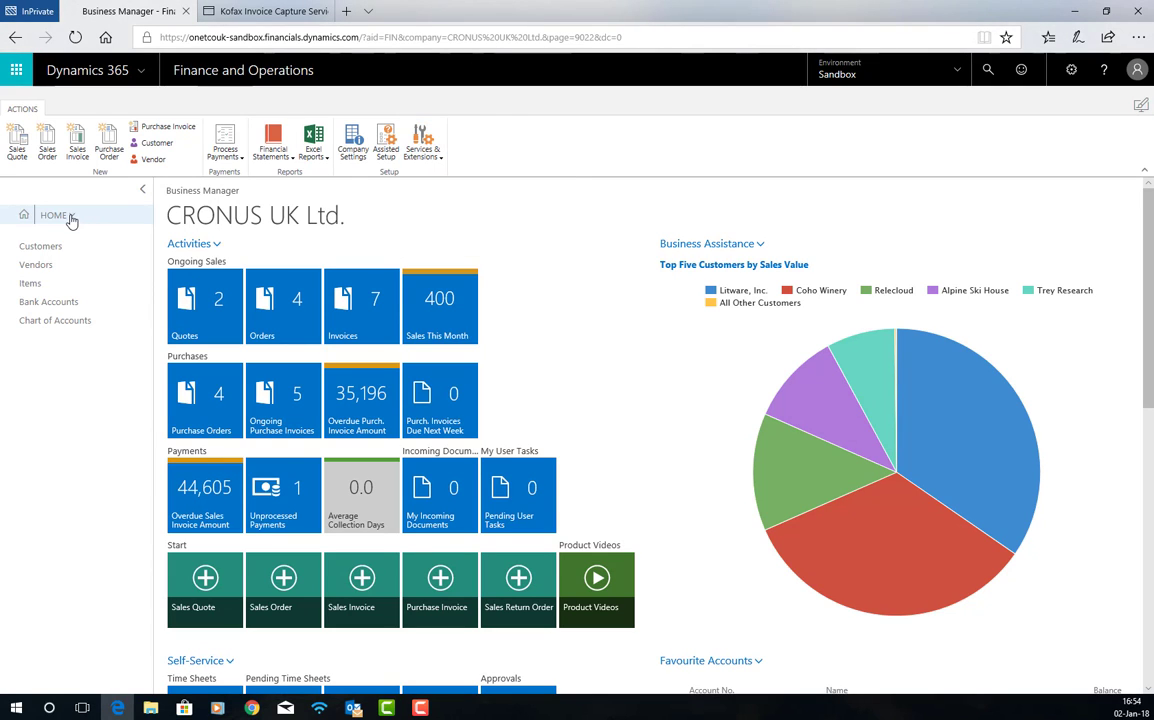
pyautogui.scroll(-1, 85, 518)
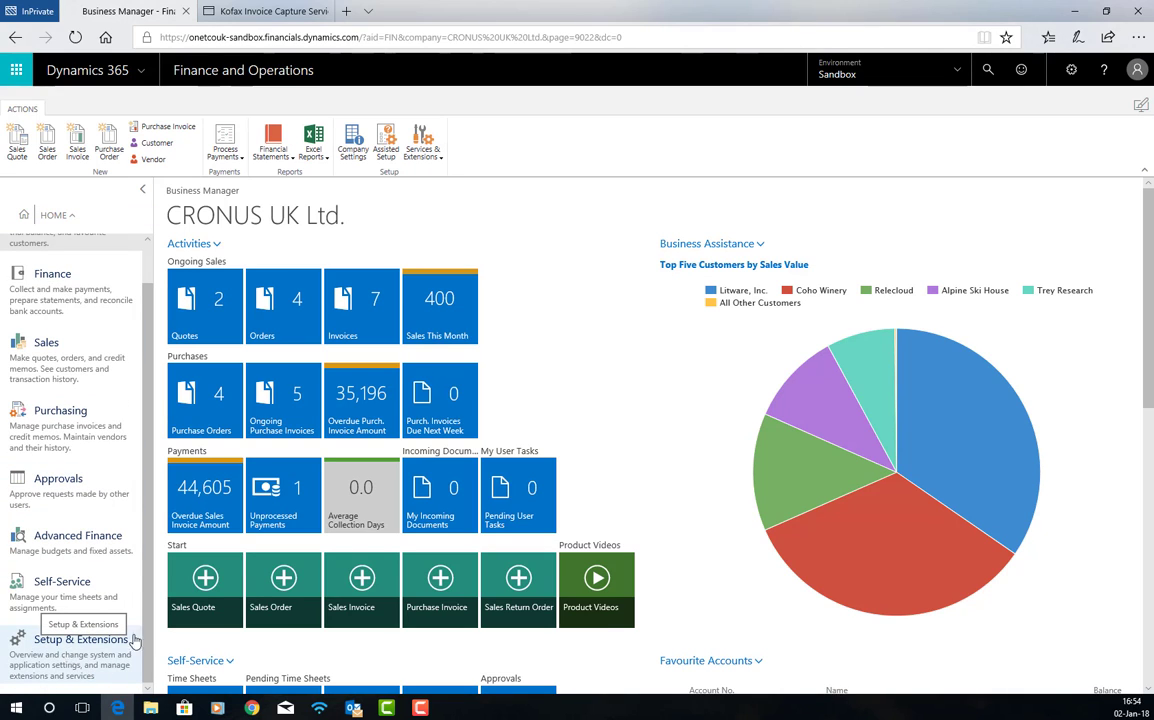
# Step: Search for "connect", open the Service Connections list from Setup & Extensions, and open OCR Service Setup
pyautogui.click(986, 72)
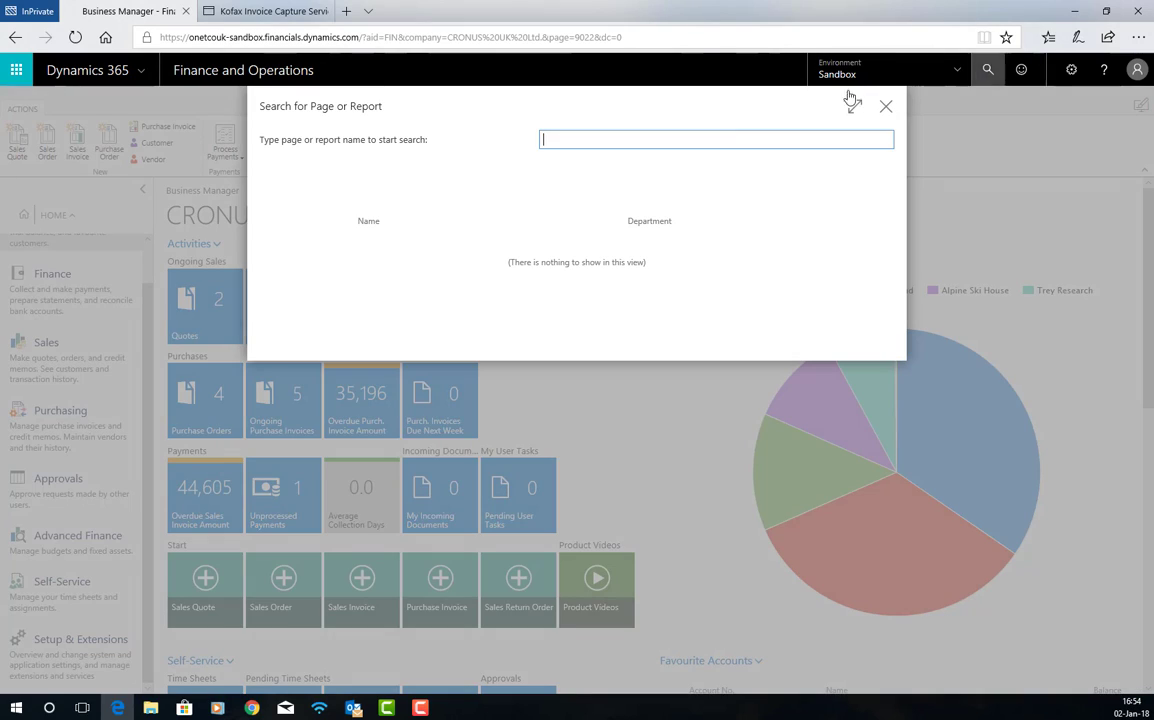
pyautogui.write('connect')
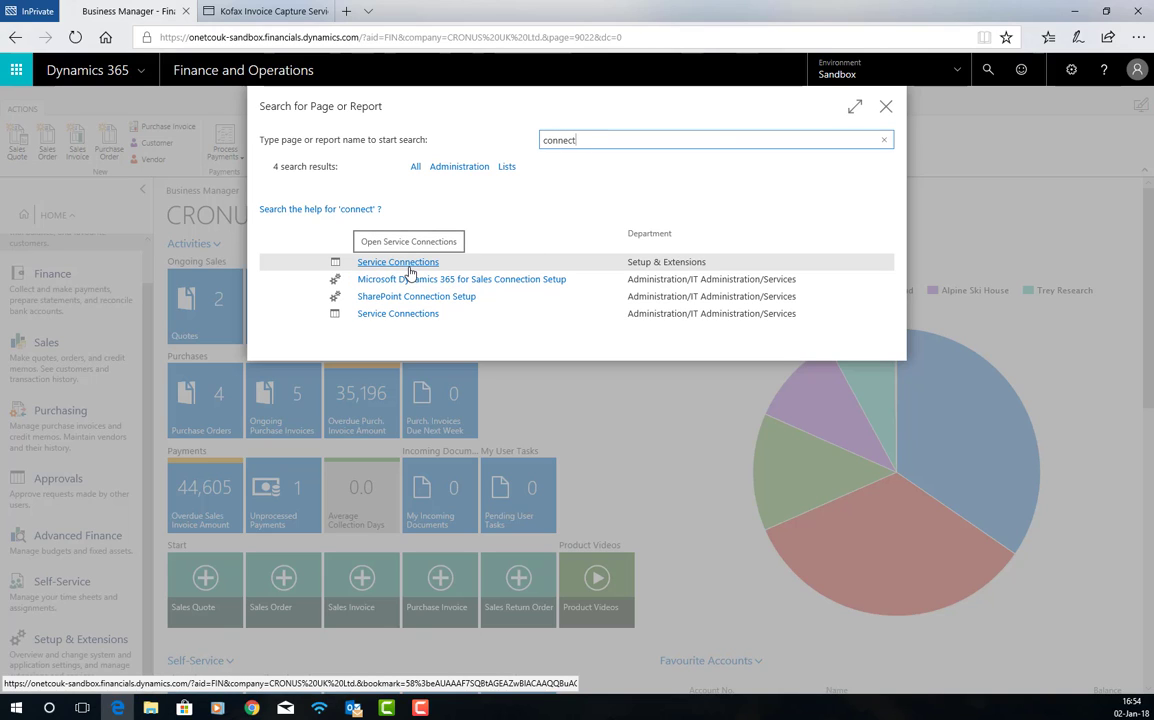
pyautogui.click(409, 265)
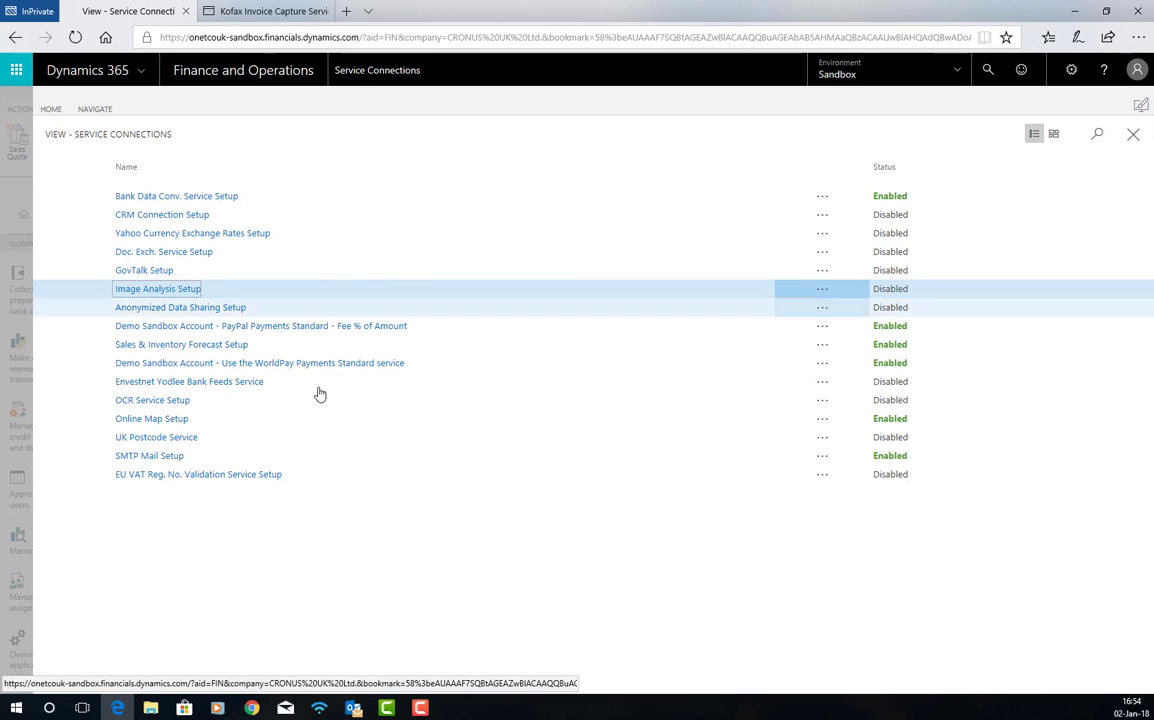
pyautogui.click(146, 402)
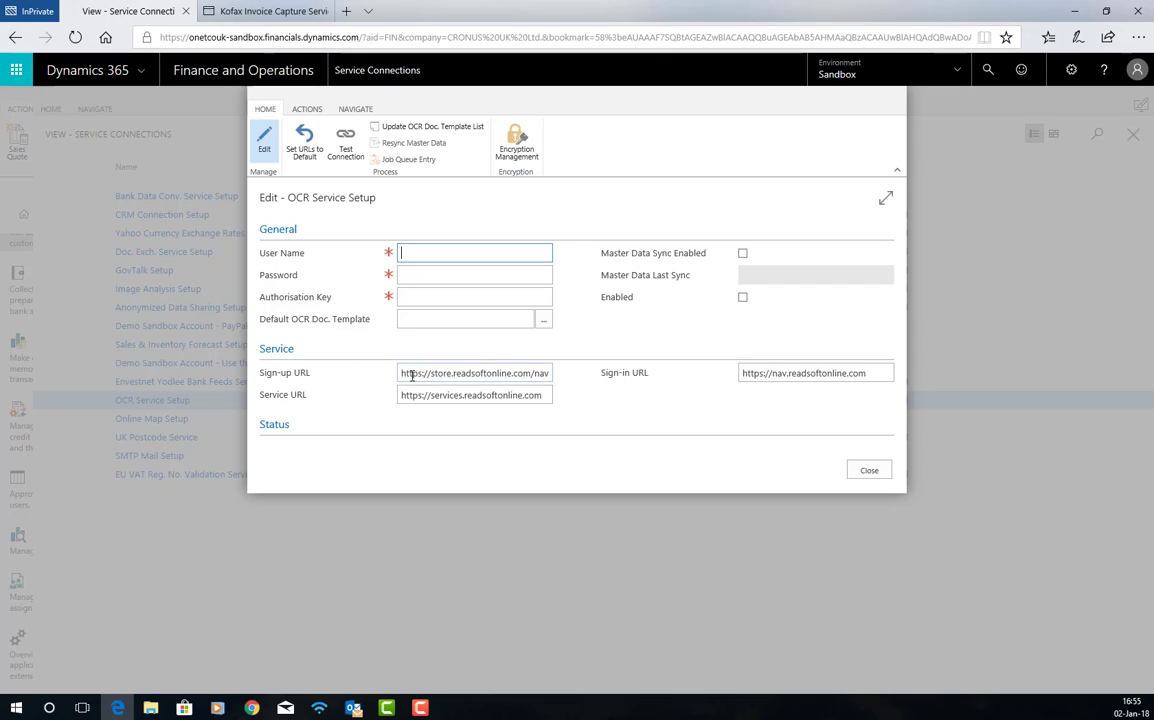
# Step: Check the OCR service URLs, switch to the Kofax store page and order the Freemium plan of 75 invoices per month
pyautogui.moveTo(401, 373); pyautogui.dragTo(600, 390)
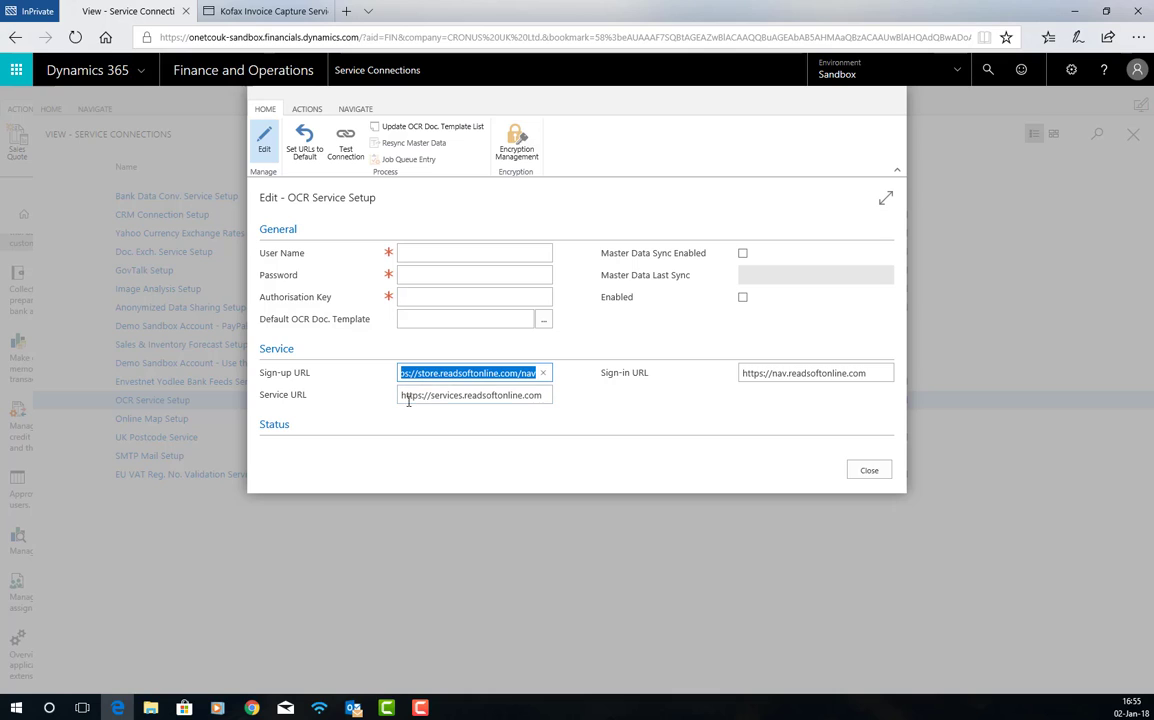
pyautogui.moveTo(401, 395)
pyautogui.mouseDown()
pyautogui.moveTo(540, 396)
pyautogui.moveTo(404, 392)
pyautogui.mouseUp()
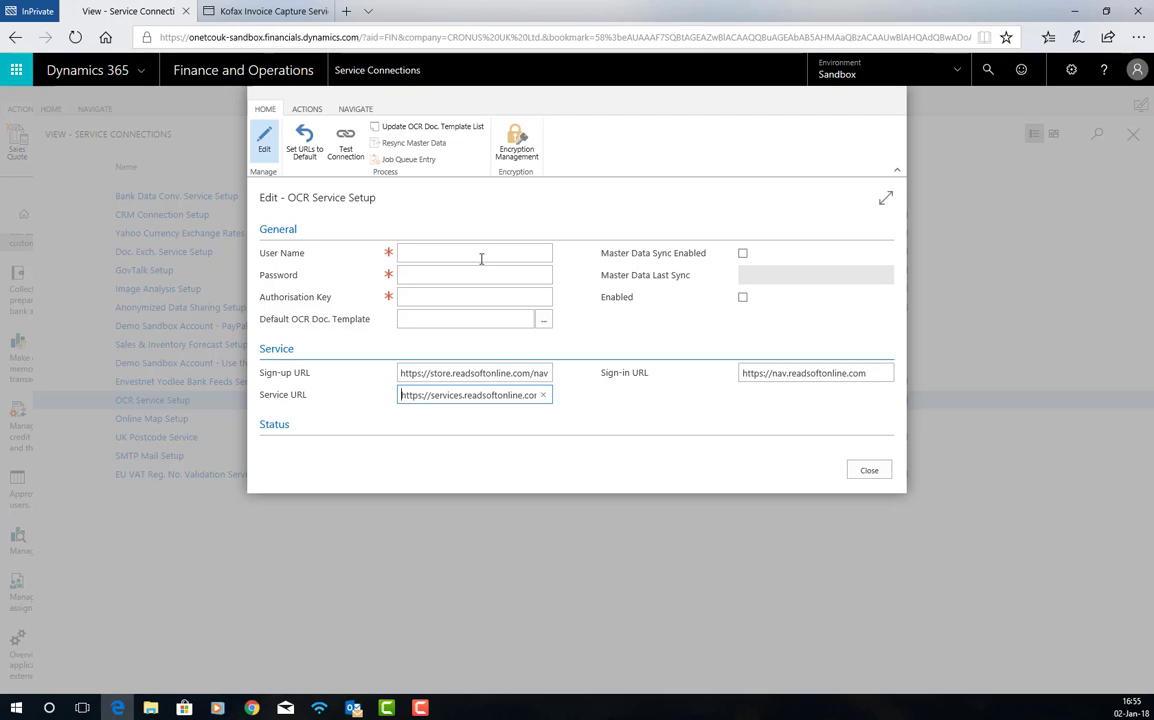
pyautogui.click(246, 14)
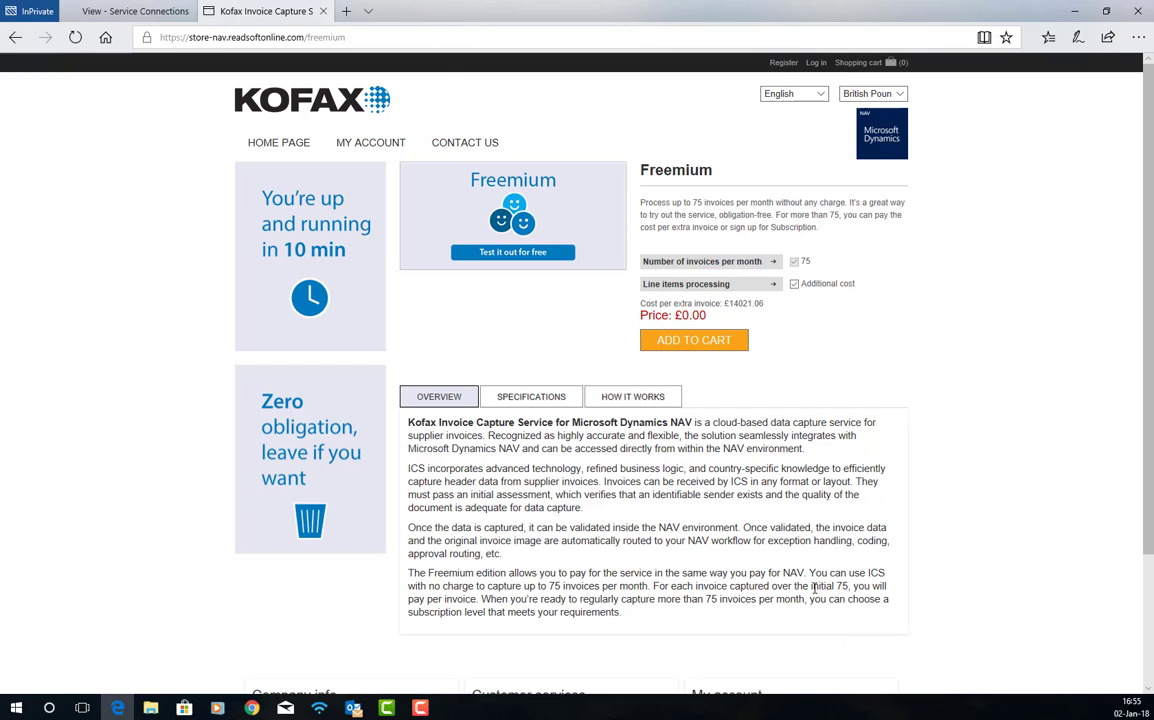
pyautogui.moveTo(538, 586); pyautogui.dragTo(664, 581)
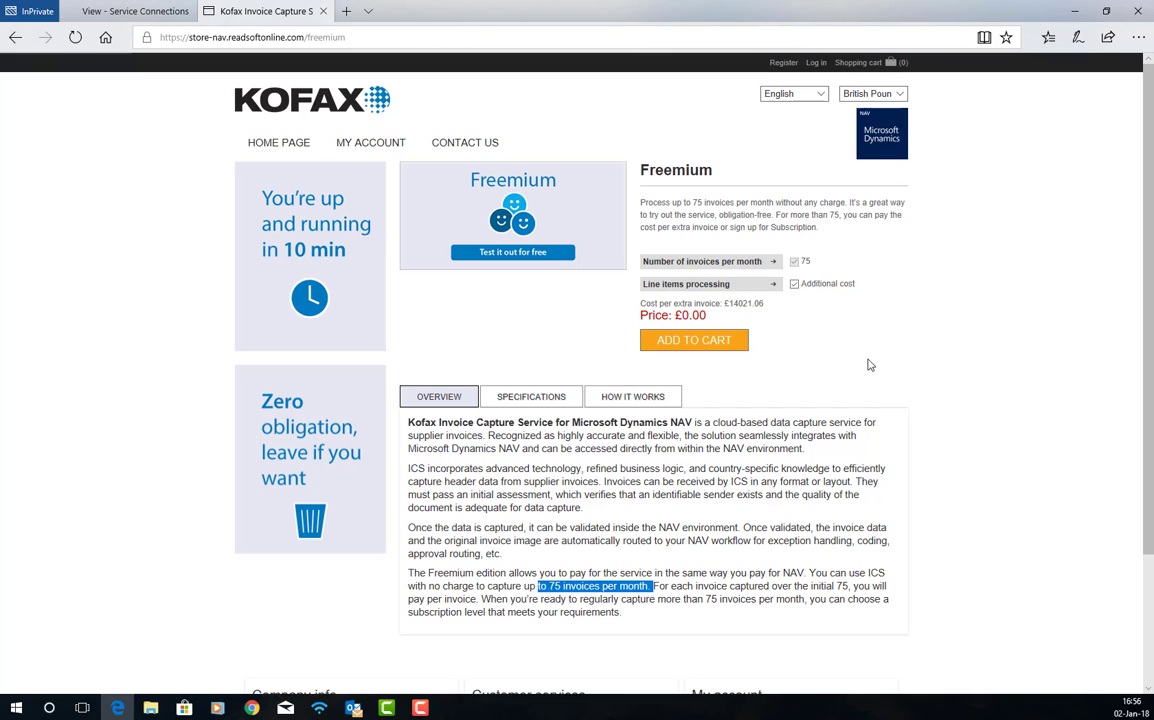
pyautogui.click(707, 343)
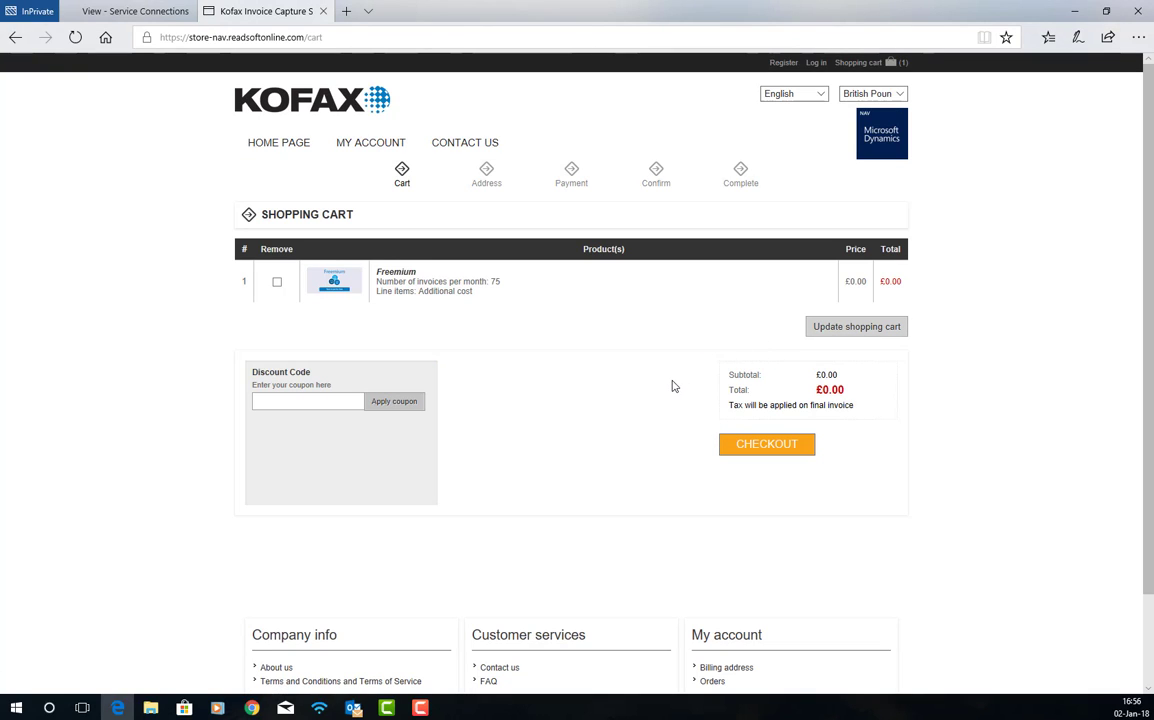
pyautogui.click(776, 451)
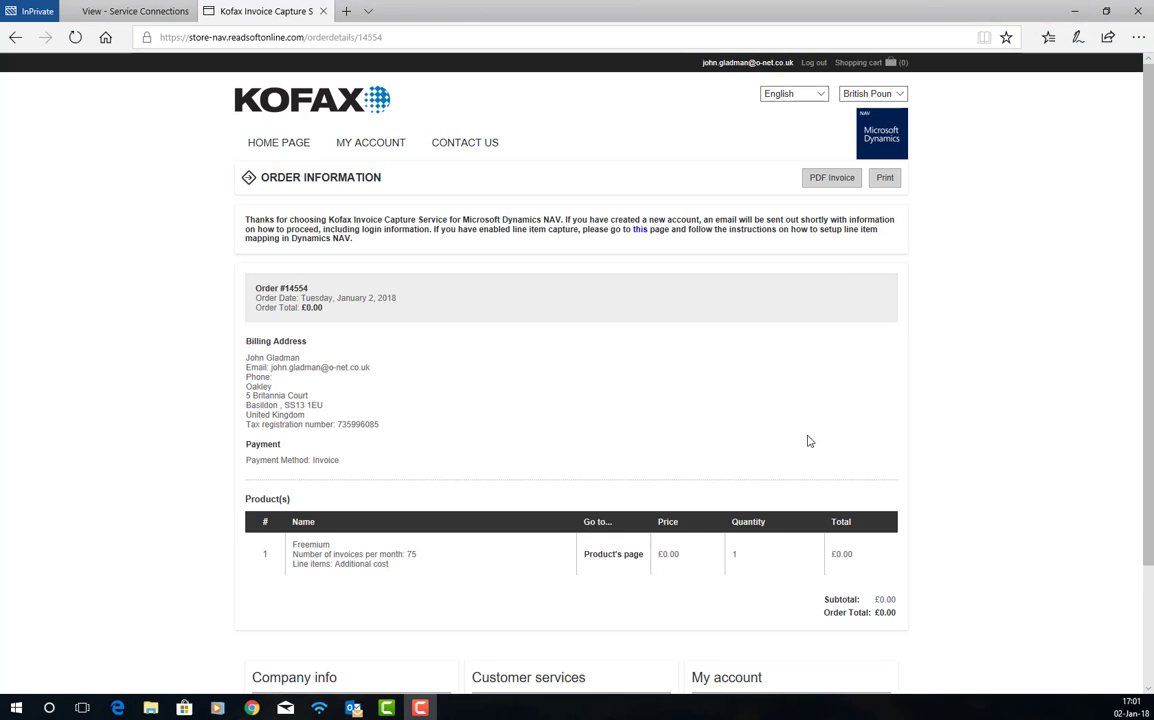
pyautogui.scroll(-3, 458, 397)
pyautogui.scroll(3, 458, 397)
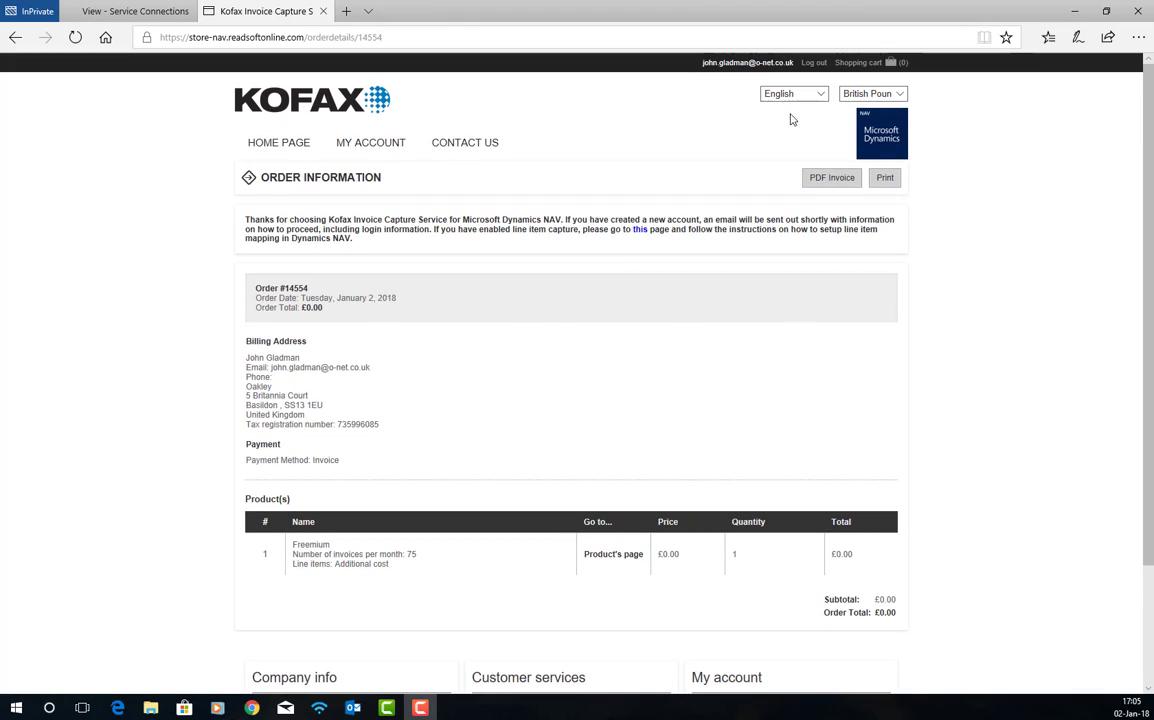
# Step: Bring up the Kofax welcome email in Outlook and open its password link to set the service password
pyautogui.moveTo(1153, 47); pyautogui.dragTo(475, 56)
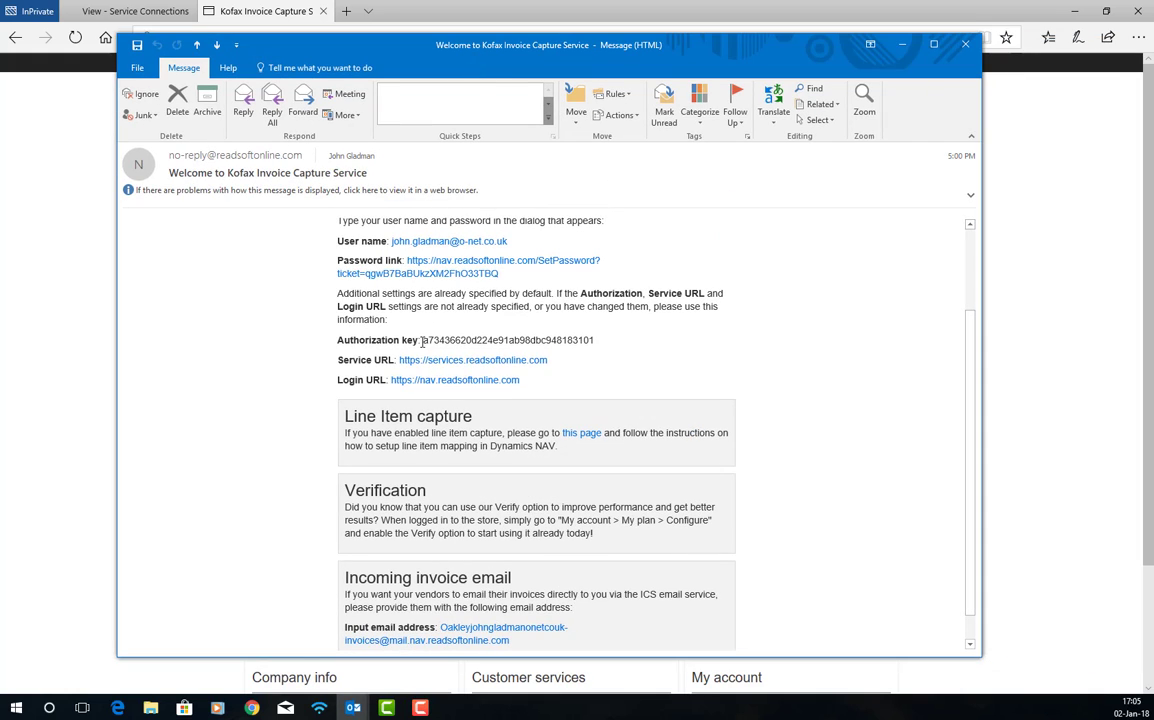
pyautogui.click(466, 268)
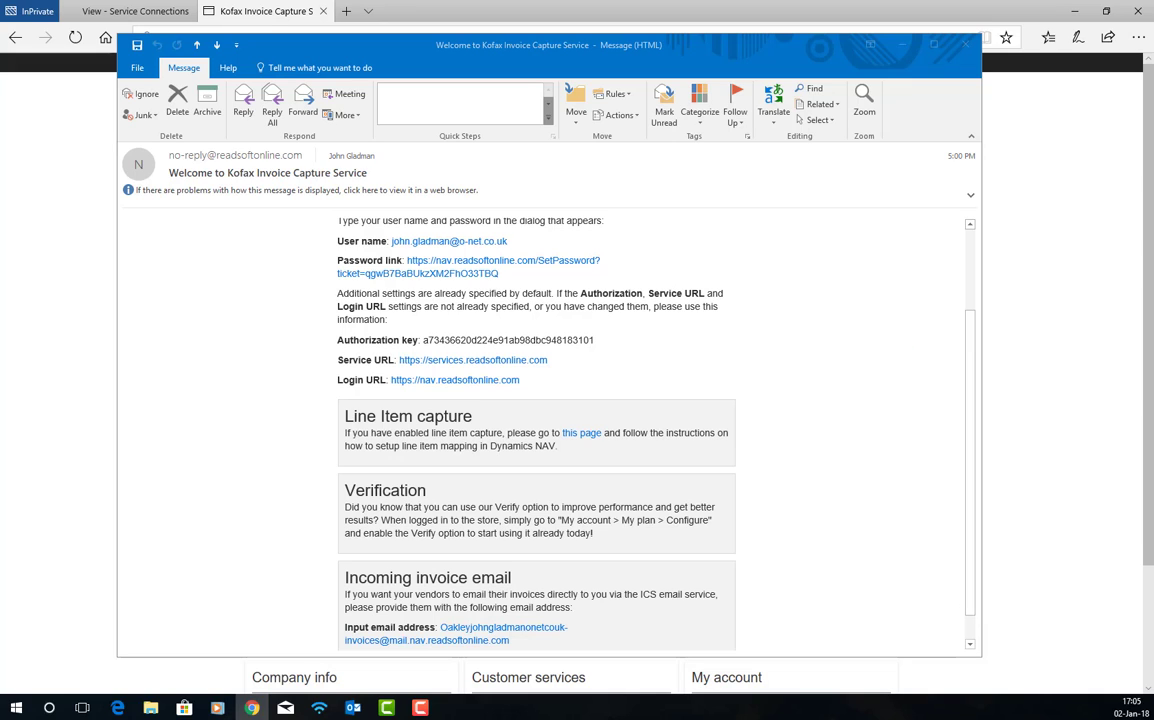
pyautogui.click(418, 46)
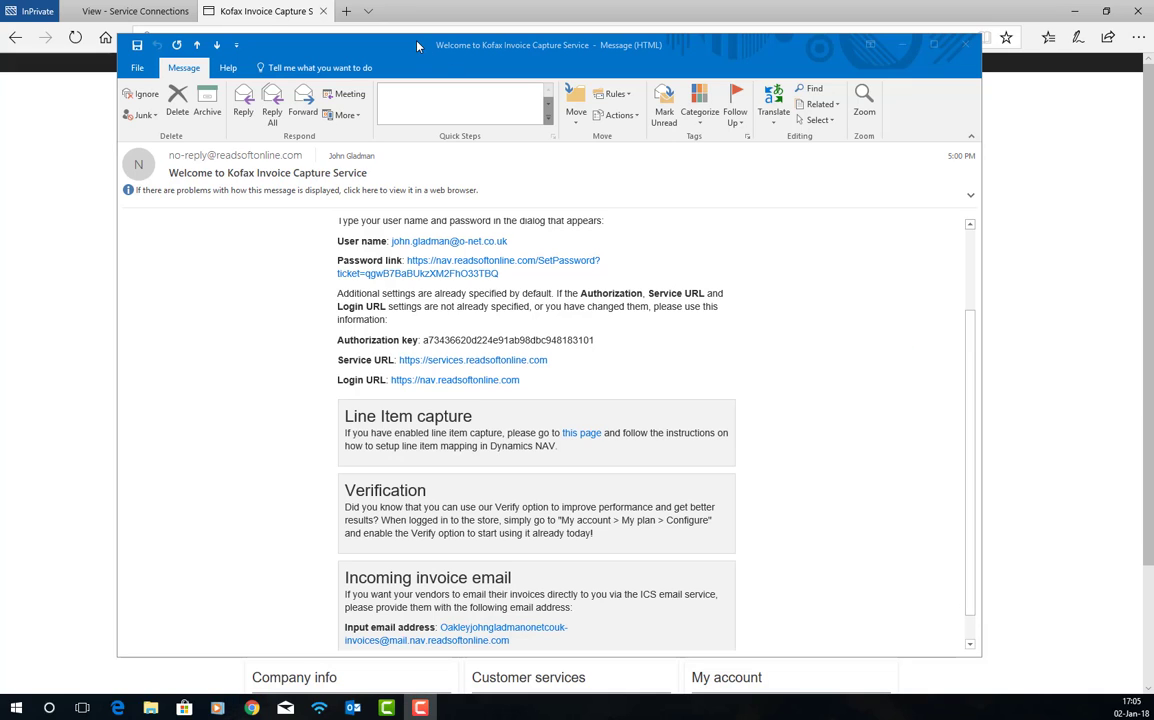
pyautogui.moveTo(405, 47); pyautogui.dragTo(1152, 62)
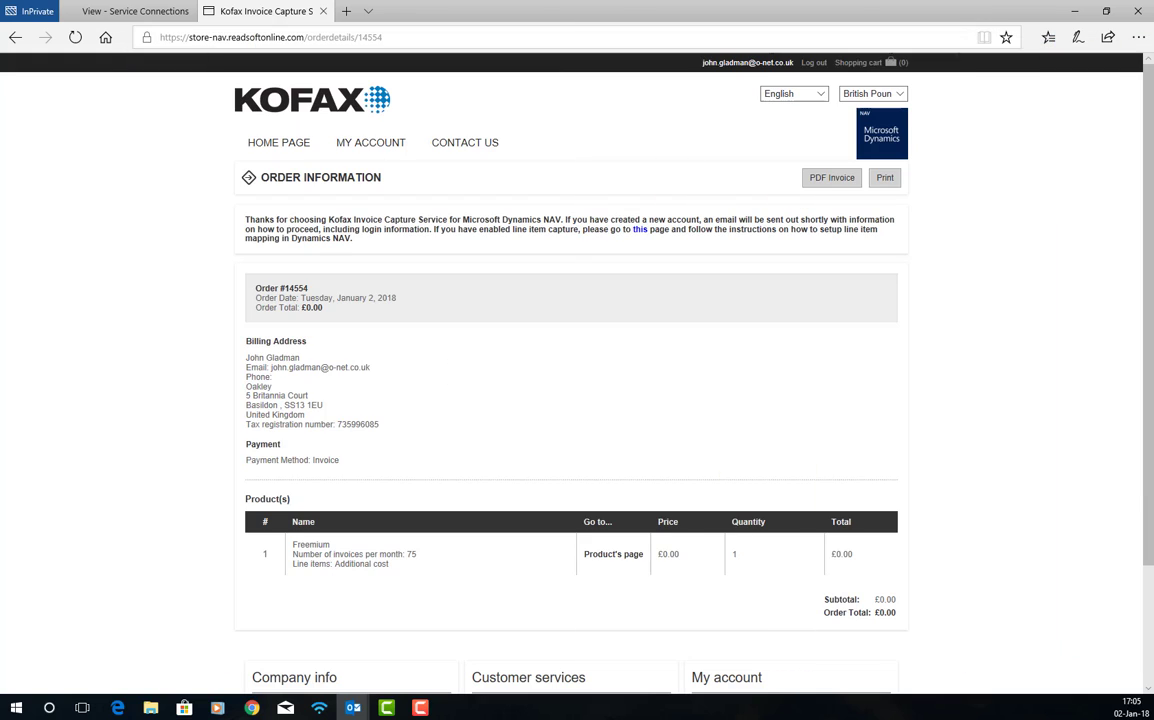
# Step: Return to OCR Service Setup in Dynamics 365 and fill in the authorisation key, password and user name
pyautogui.click(121, 15)
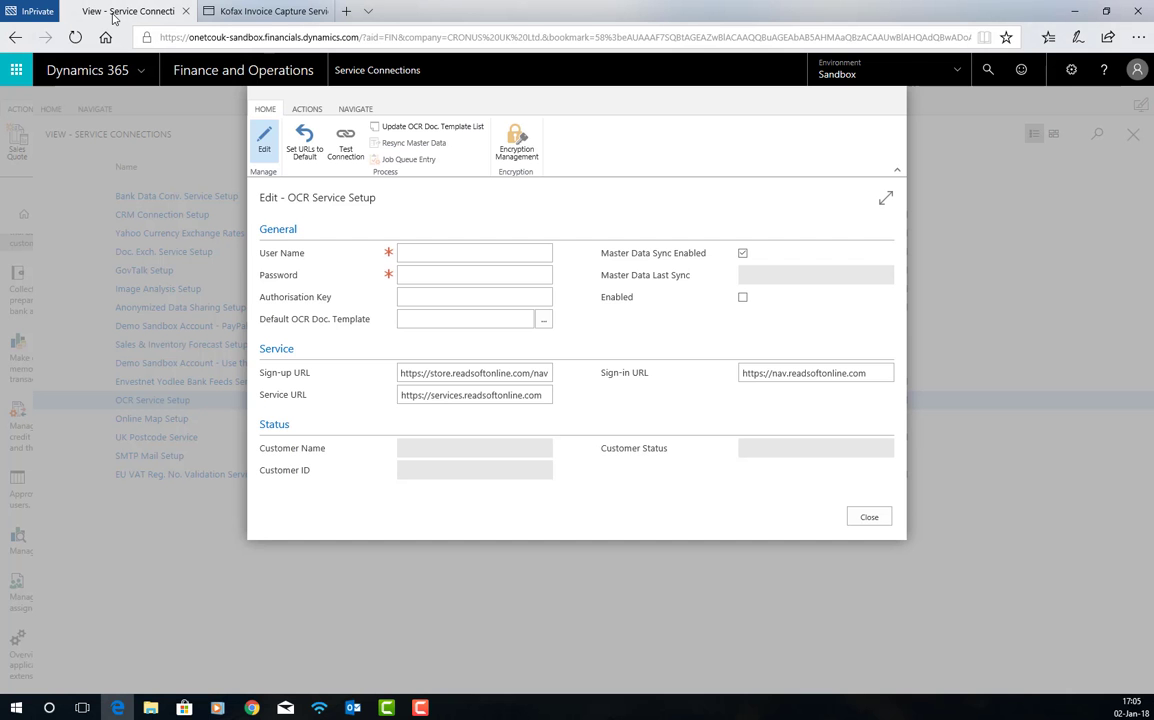
pyautogui.click(446, 300)
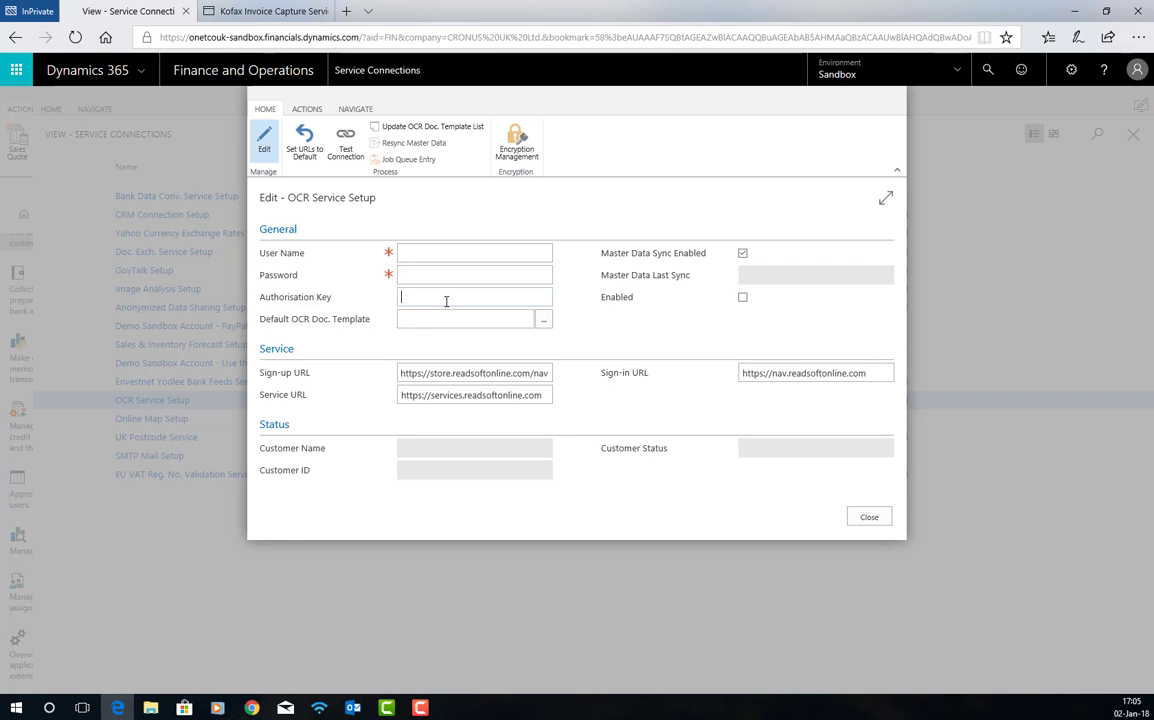
pyautogui.hotkey('ctrl', 'v')
pyautogui.click(433, 278)
pyautogui.hotkey('ctrl', 'v')
pyautogui.click(419, 259)
pyautogui.hotkey('ctrl', 'v')
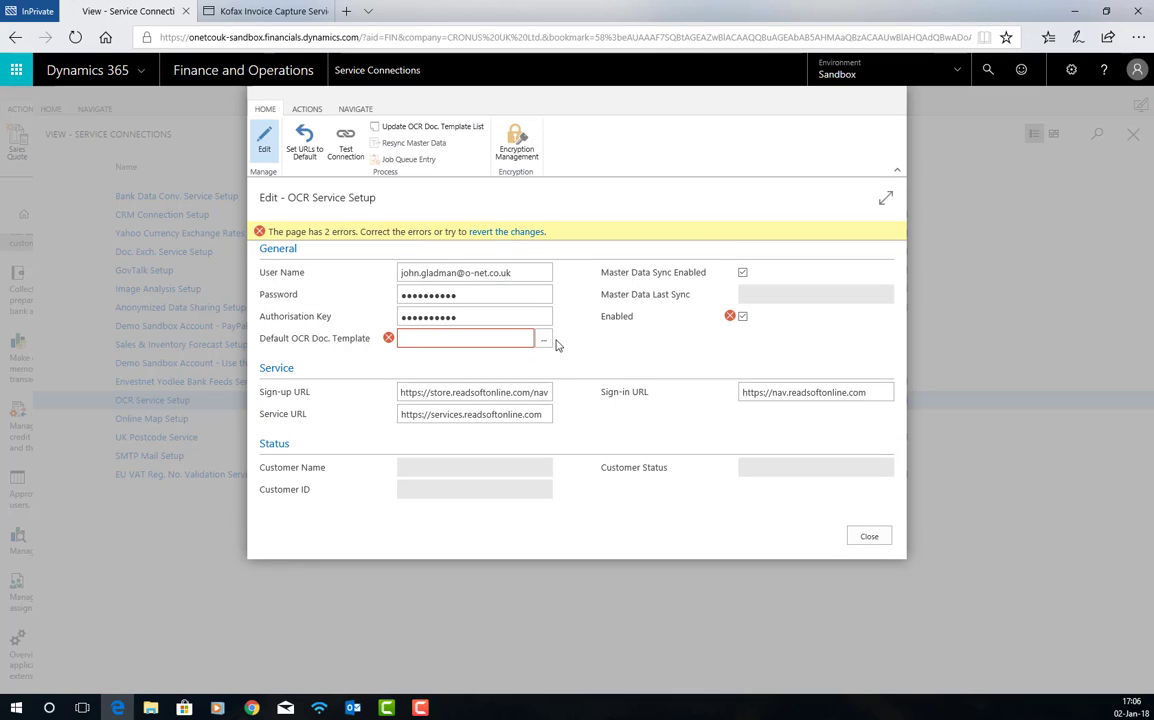
# Step: Enable the OCR service with GBRPO (British invoices with line items) as default document template, and open the Job Queue Entries window
pyautogui.click(548, 343)
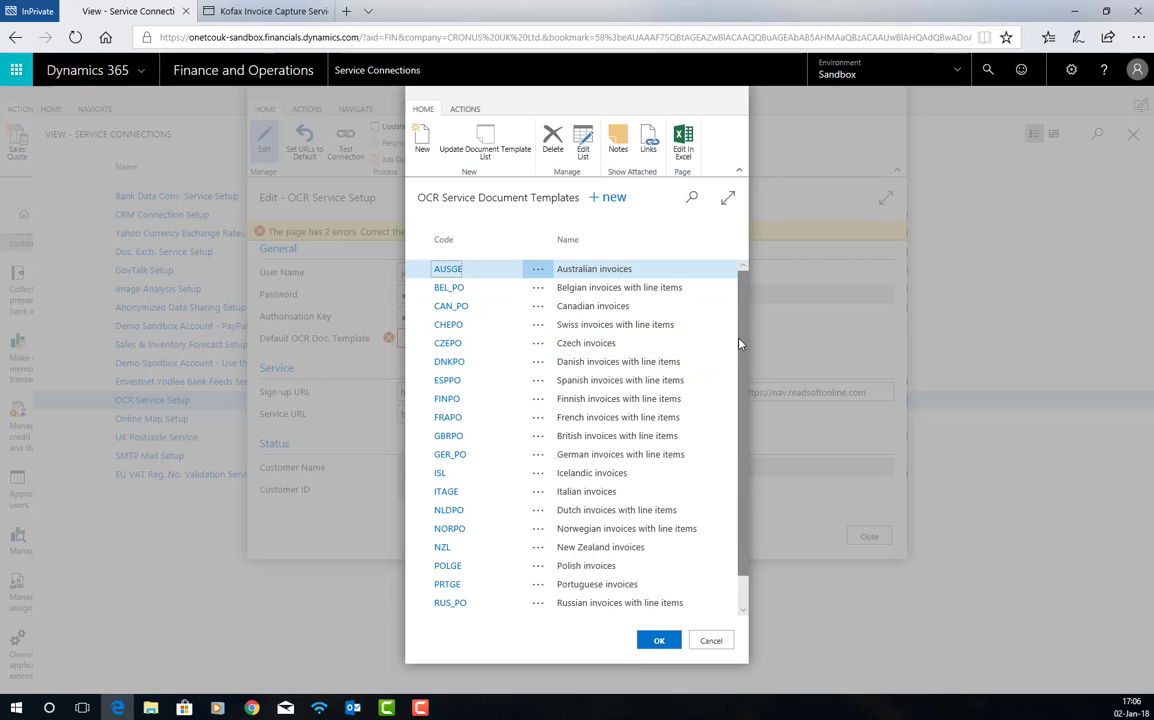
pyautogui.moveTo(739, 344); pyautogui.dragTo(741, 397)
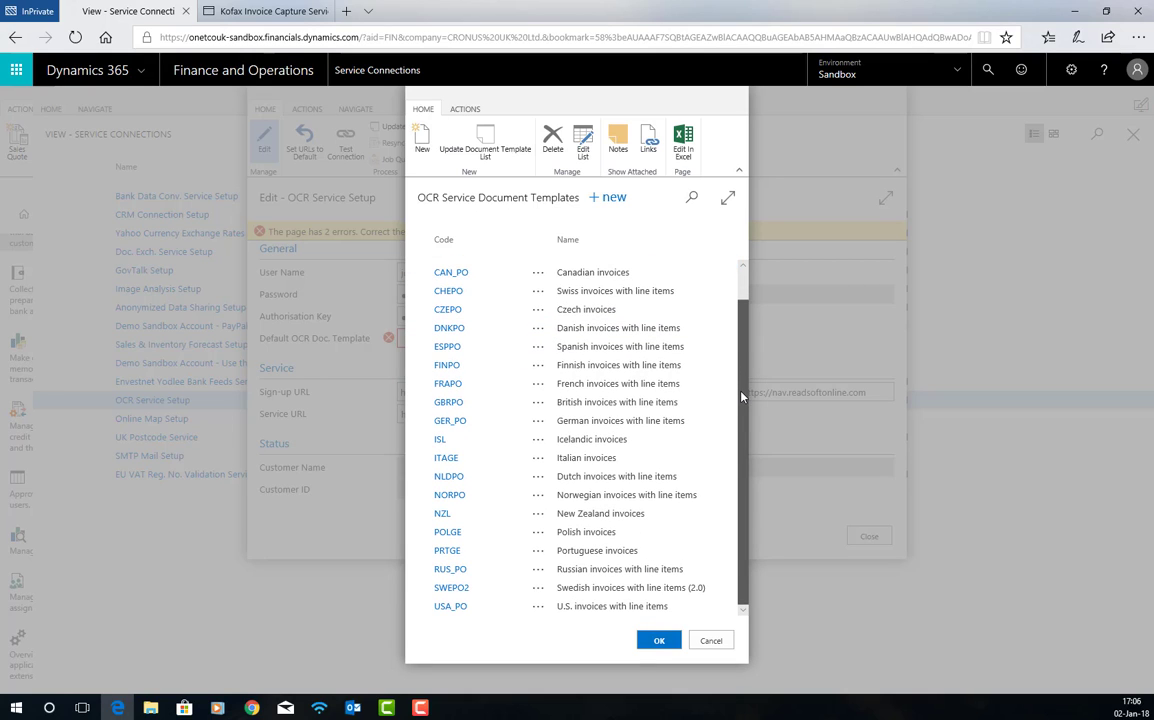
pyautogui.click(646, 404)
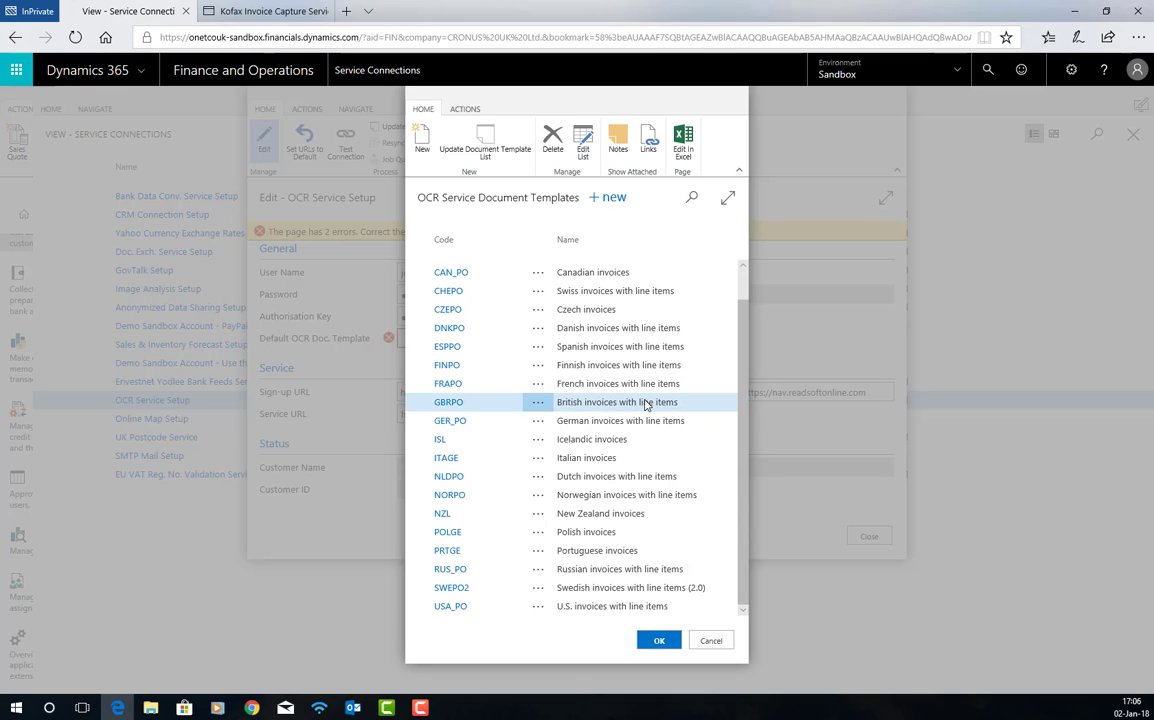
pyautogui.click(444, 404)
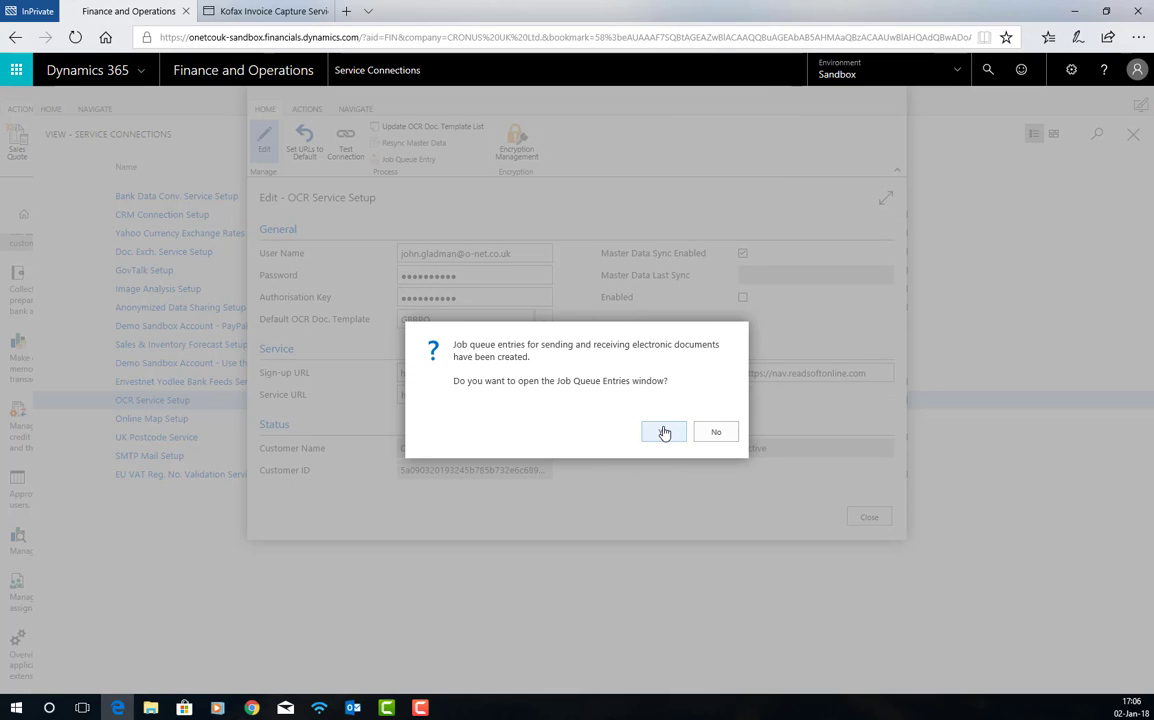
pyautogui.click(664, 432)
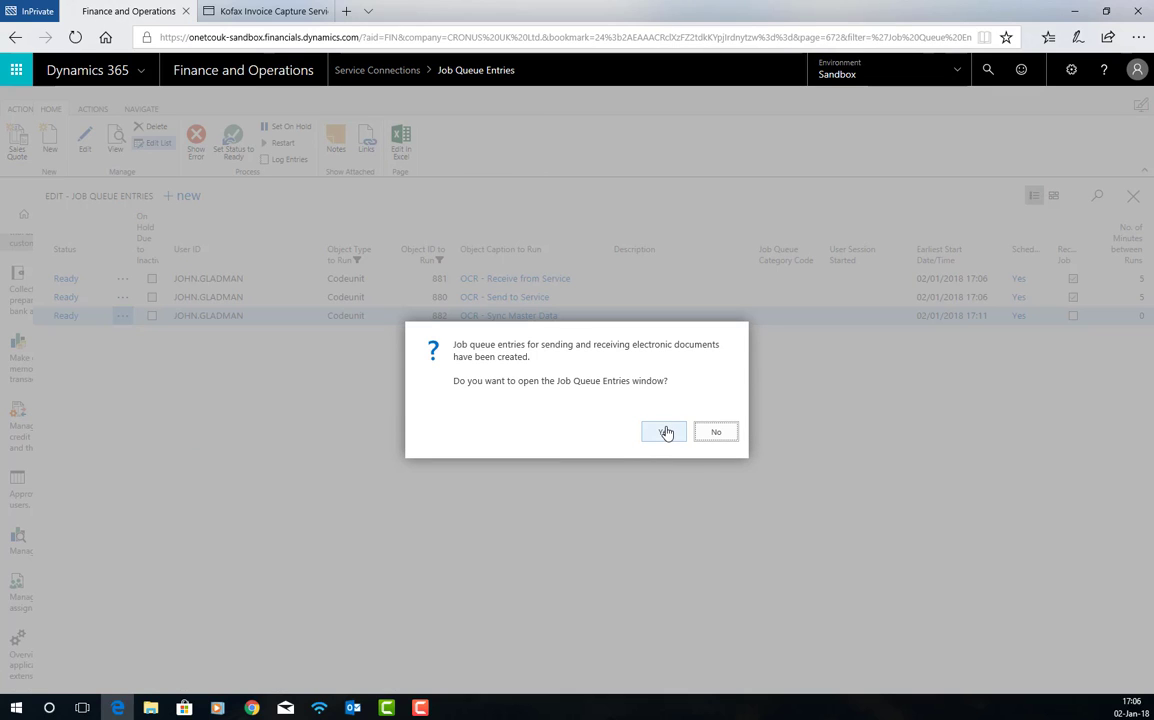
pyautogui.click(666, 432)
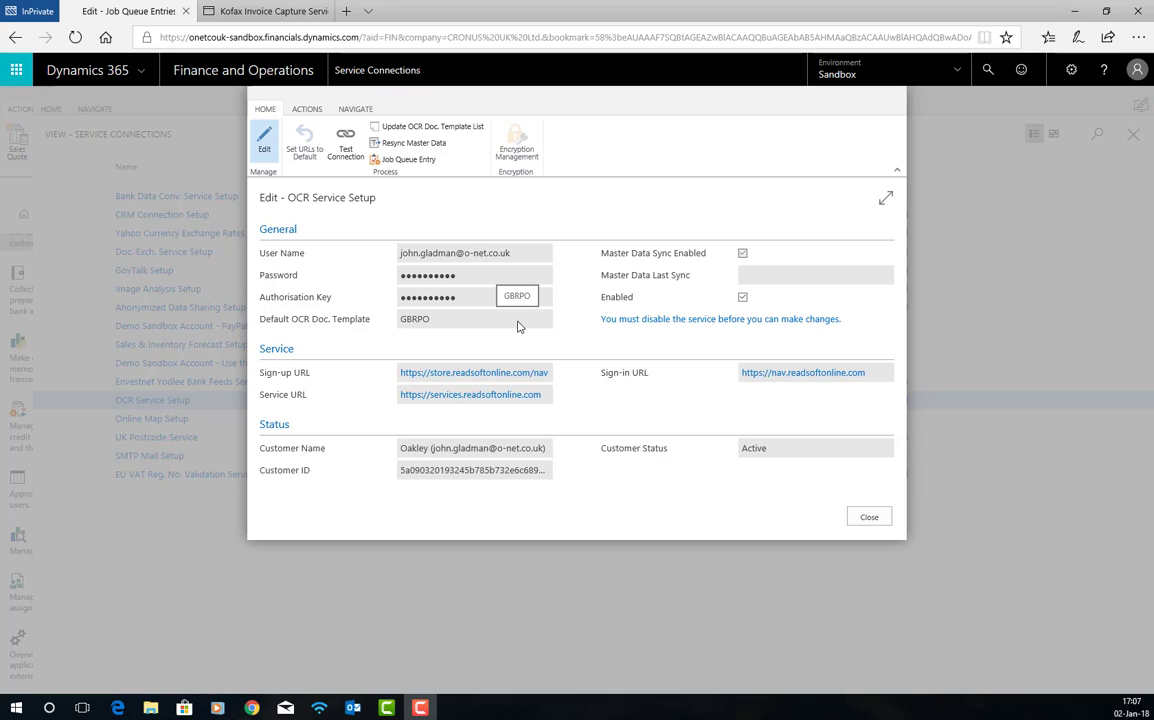
# Step: Test the OCR service connection, dismiss the result and close OCR Service Setup
pyautogui.click(345, 153)
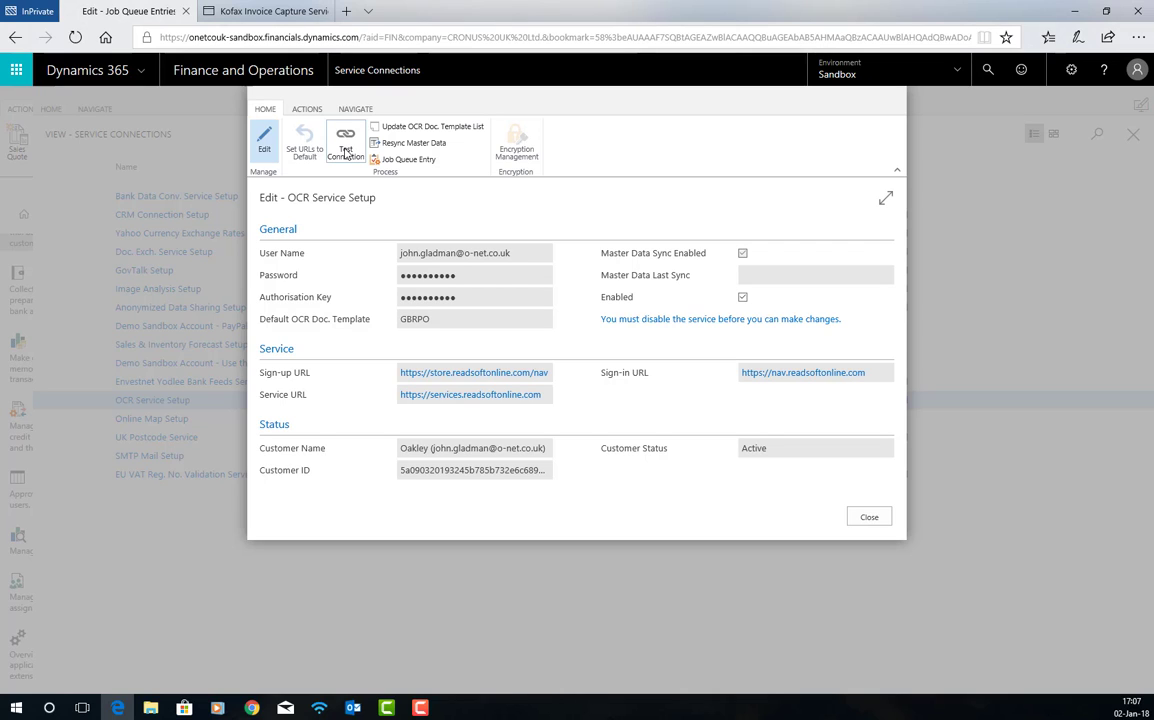
pyautogui.click(345, 153)
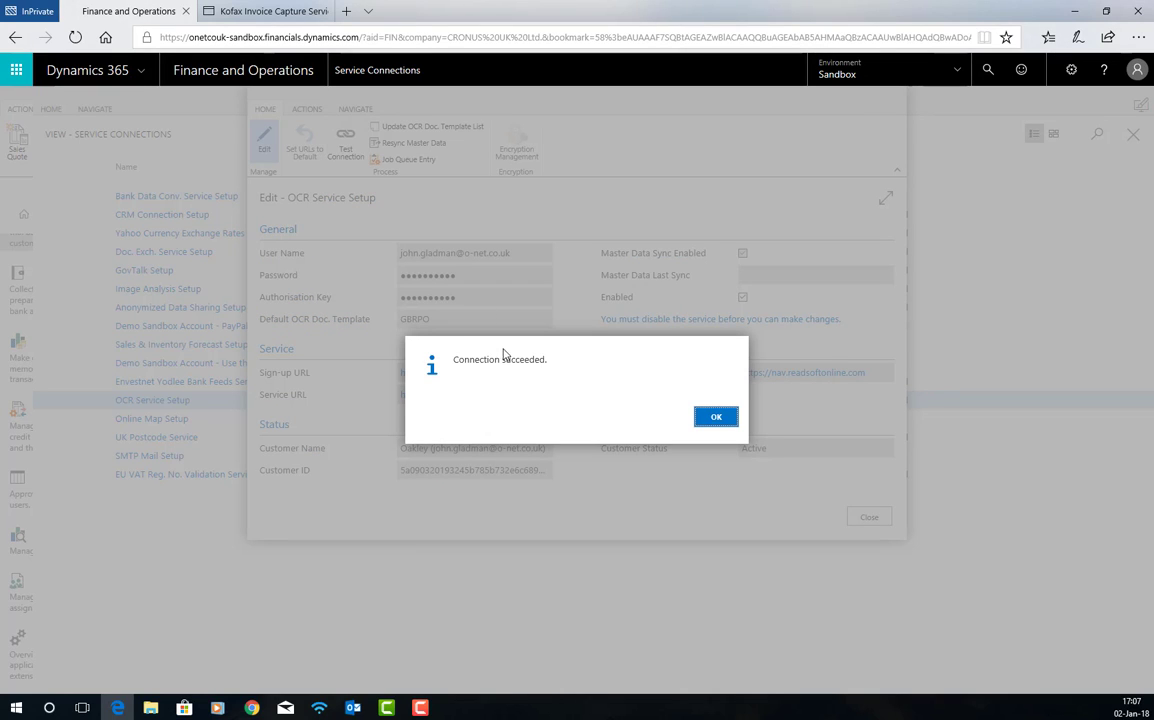
pyautogui.click(716, 417)
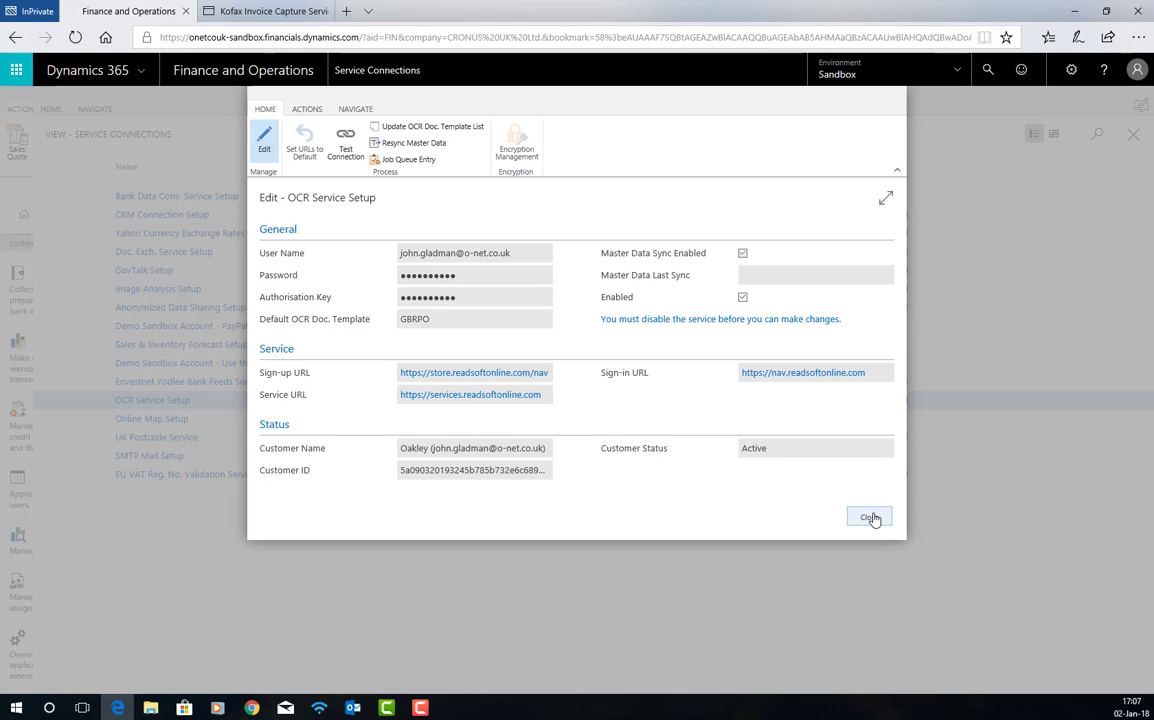
pyautogui.click(870, 517)
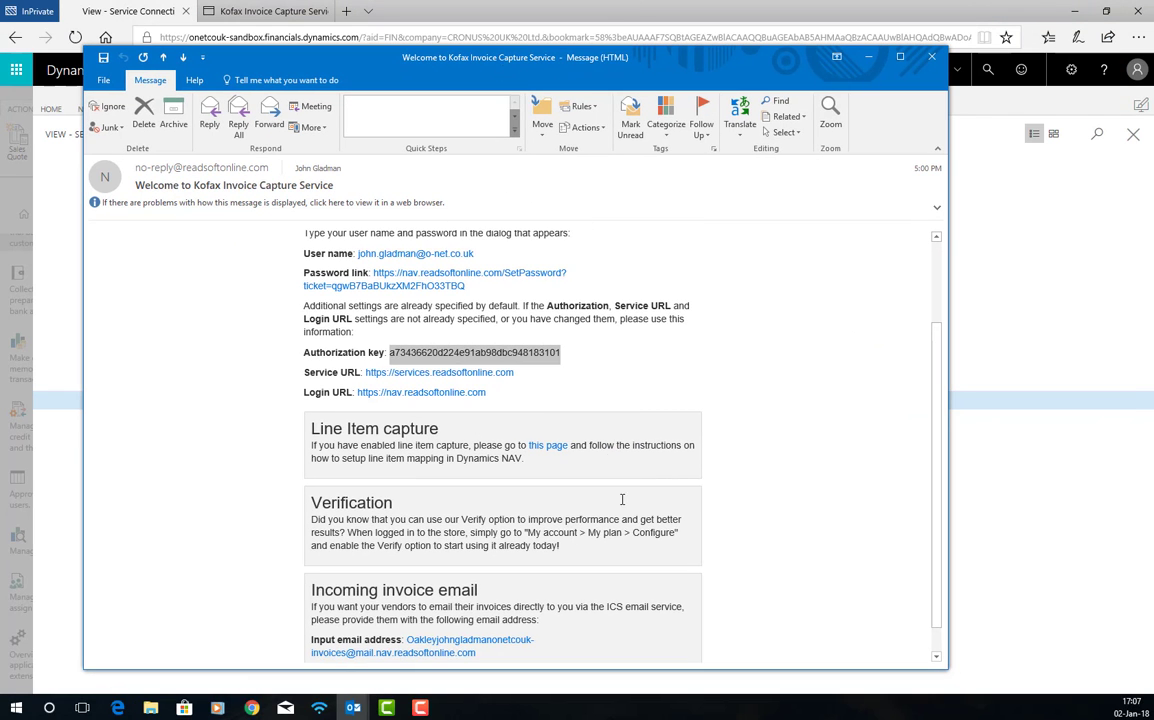
# Step: Copy the input email address for incoming invoices from the Kofax welcome email in Outlook
pyautogui.scroll(-1, 651, 524)
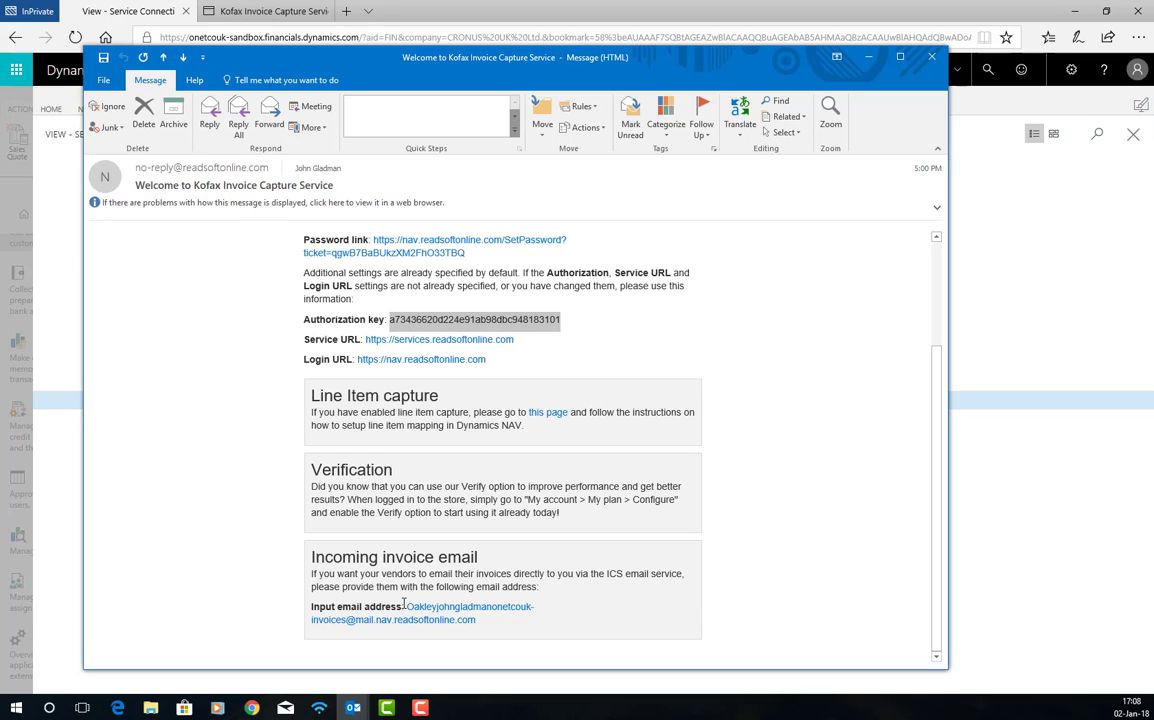
pyautogui.moveTo(407, 606); pyautogui.dragTo(476, 625)
pyautogui.rightClick(465, 622)
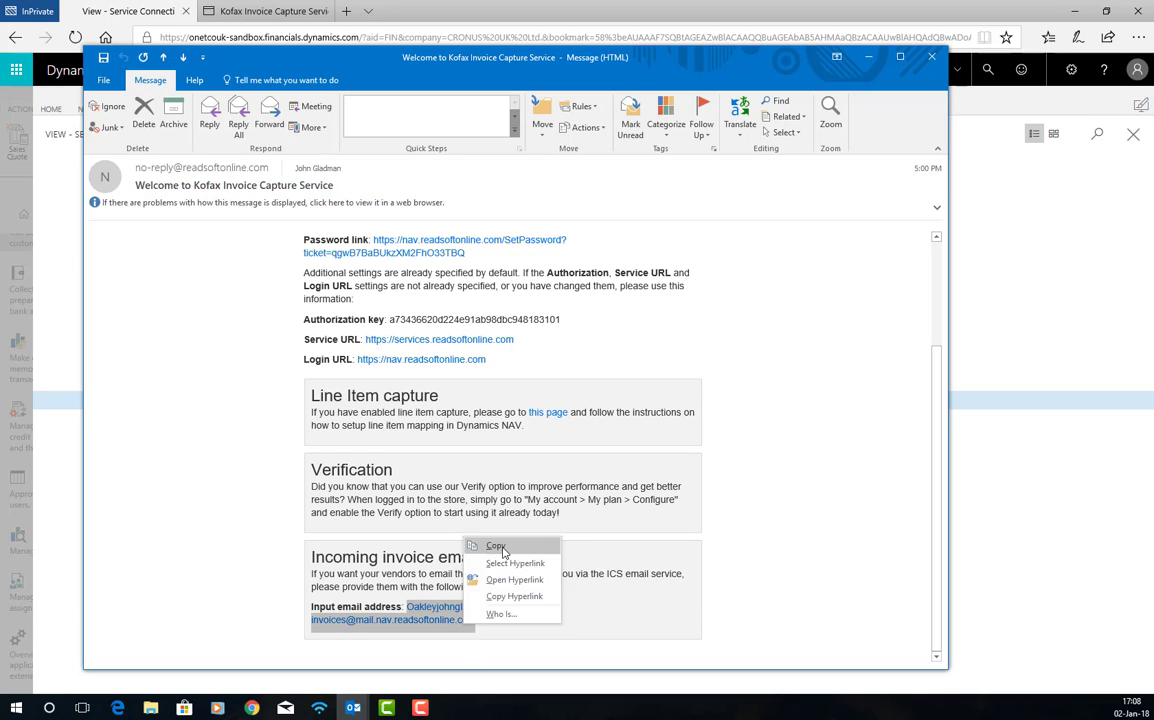